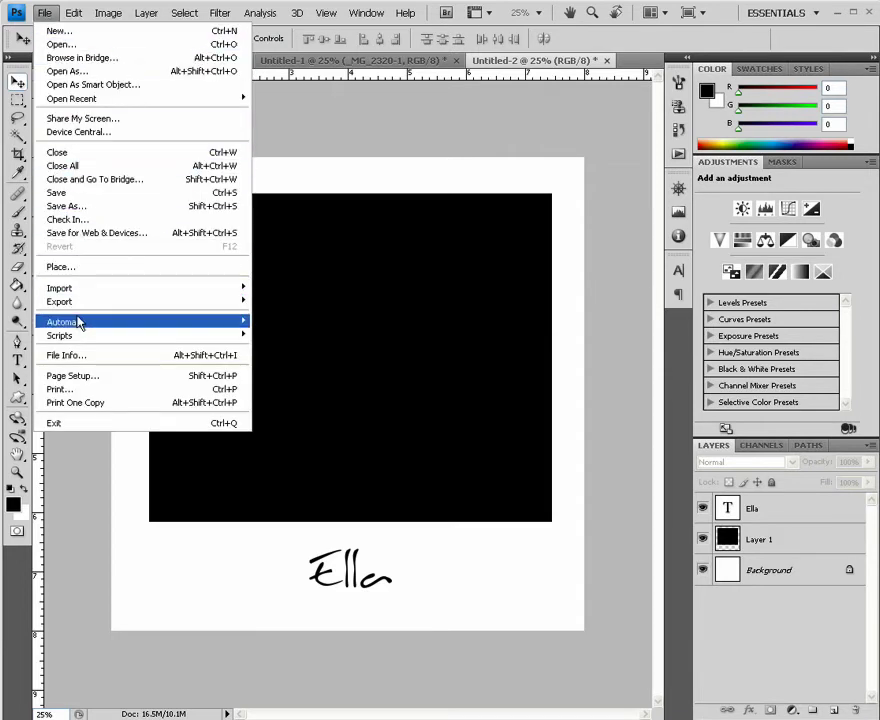
Step: Place _MG_2444 copy.jpg from the lightroomexport folder and position it over the black rectangle
mouse_move(86, 302)
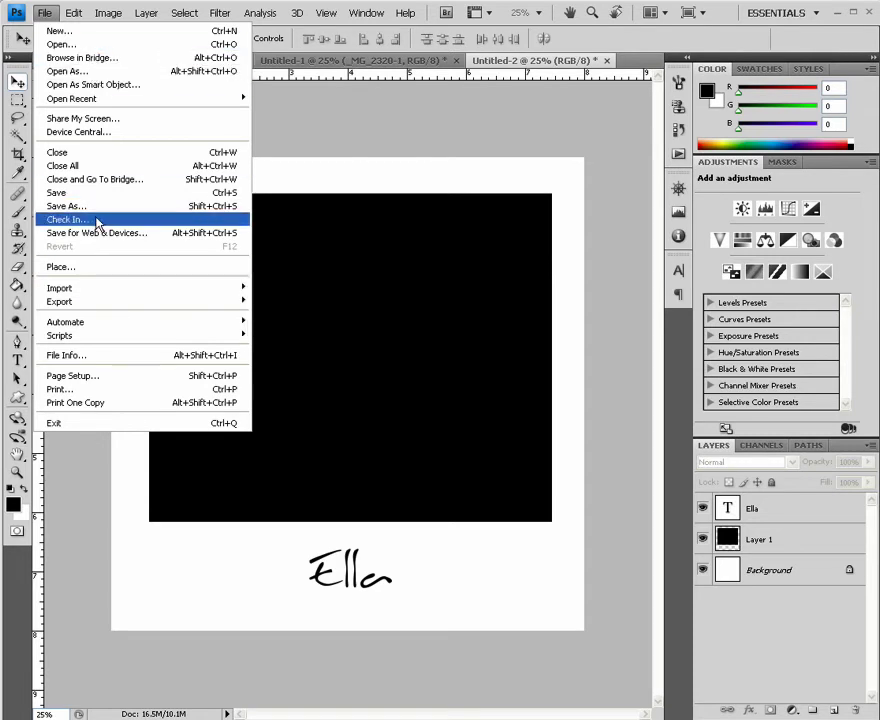
click(99, 268)
click(590, 115)
click(597, 132)
drag(655, 211, 656, 350)
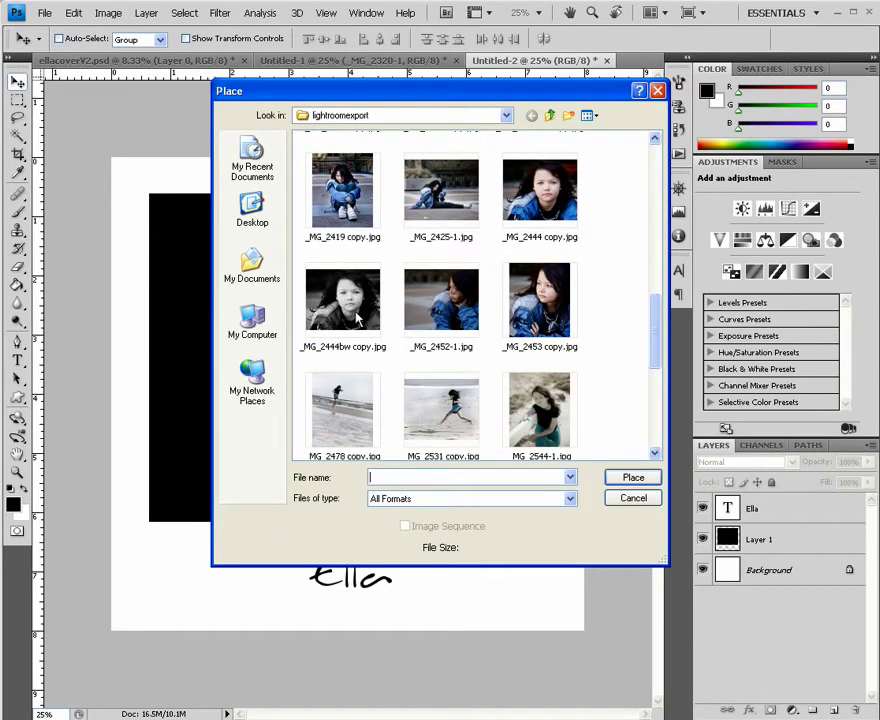
click(530, 215)
click(630, 478)
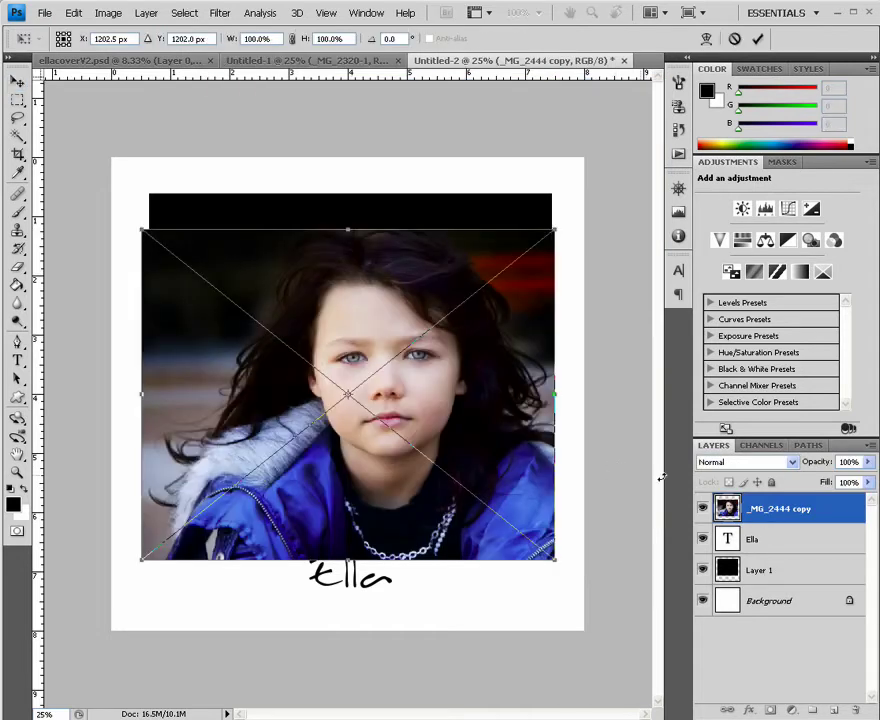
drag(450, 424, 458, 386)
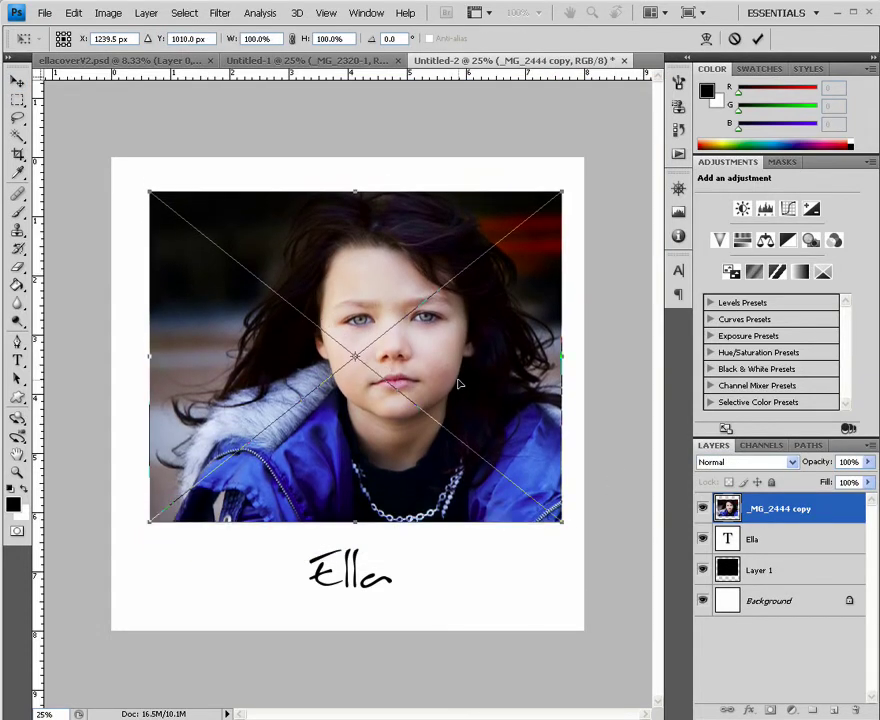
key(Return)
Step: Move the name text layer below Layer 1 and clip the _MG_2444 copy photo to the black rectangle
right_click(778, 511)
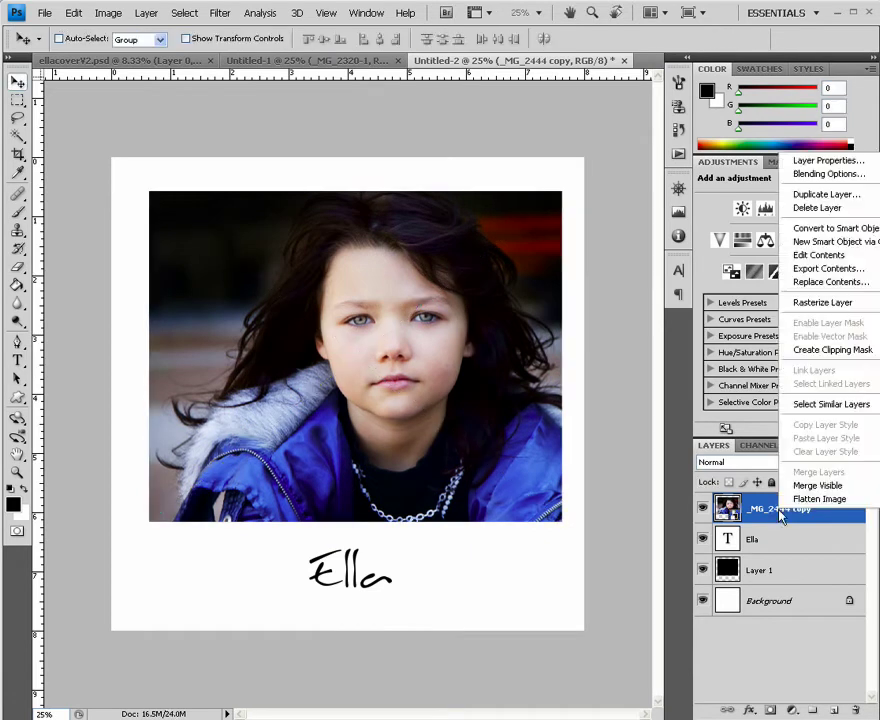
click(831, 352)
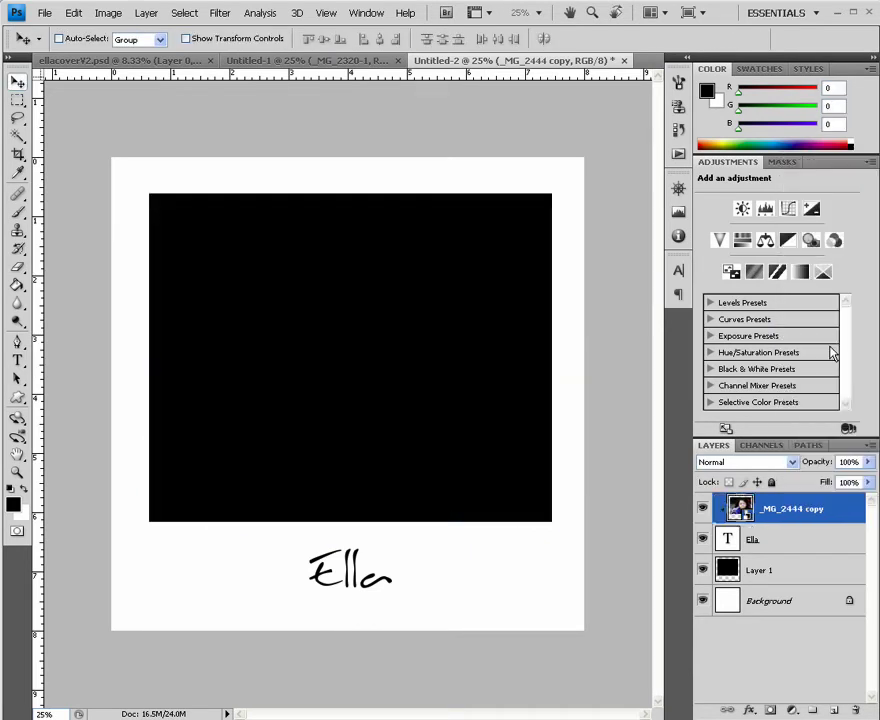
drag(767, 541, 766, 586)
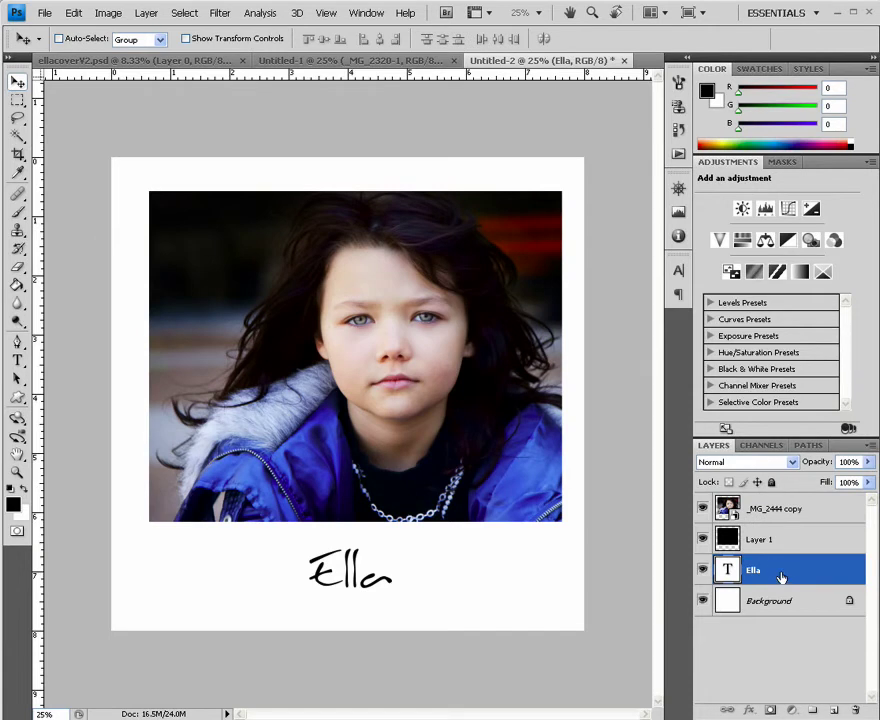
right_click(757, 510)
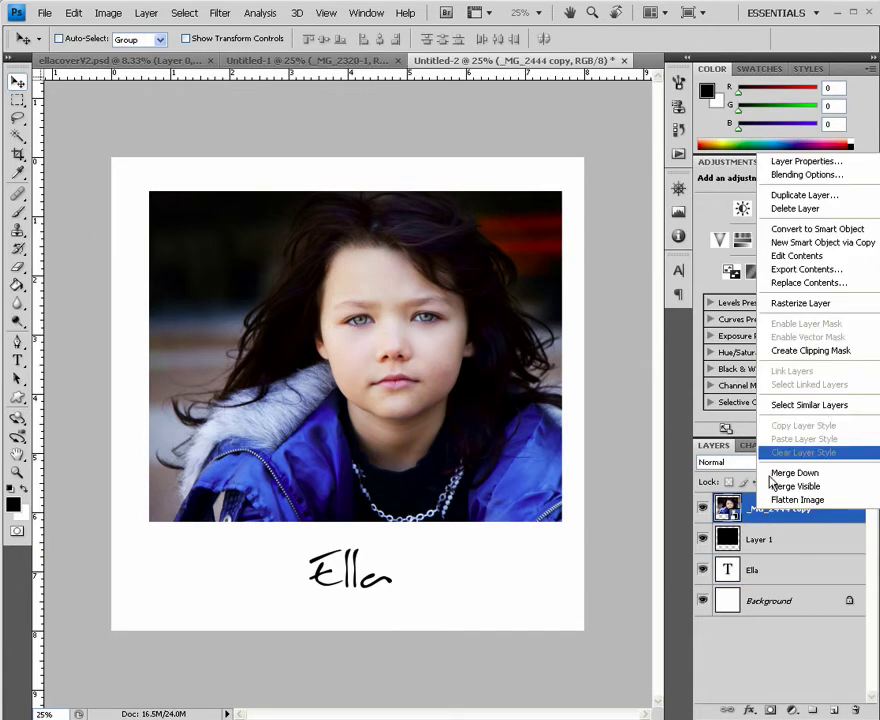
click(772, 351)
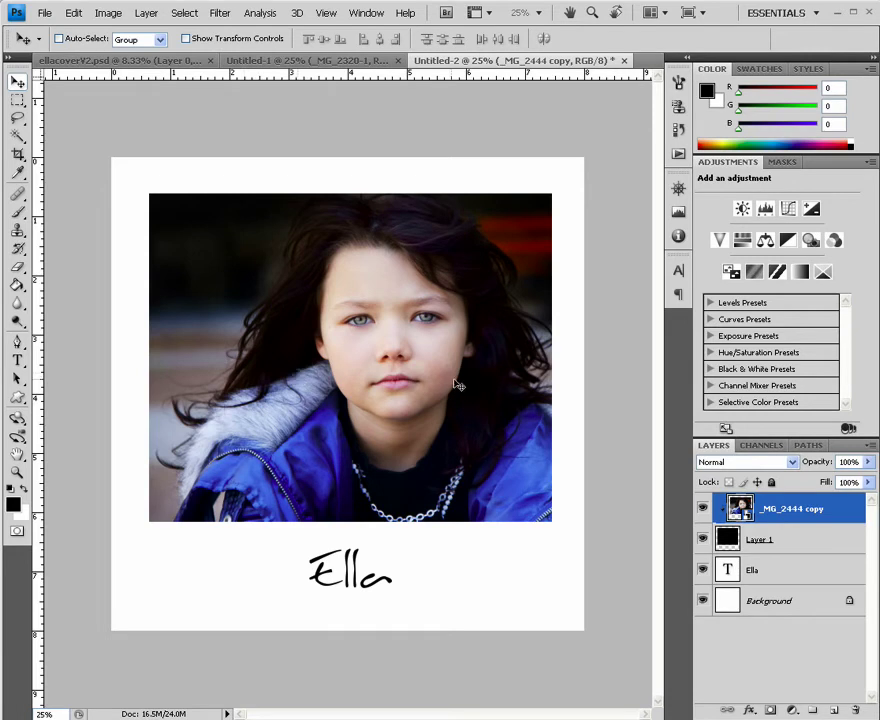
Step: Scale the clipped portrait proportionally to about 106.3% and reposition it so it still fills the black rectangle
key(ctrl+t)
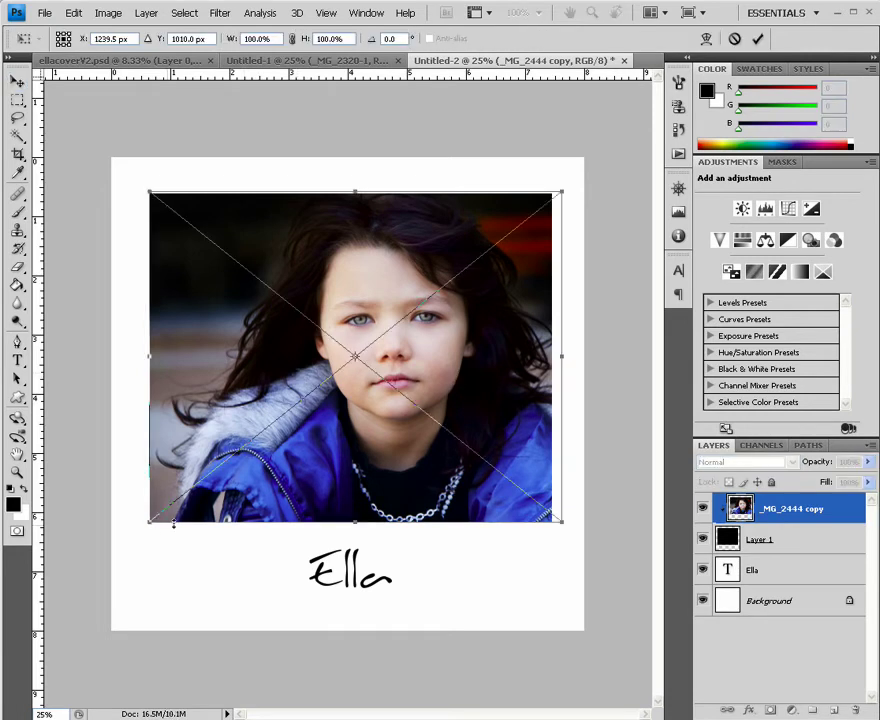
drag(147, 522, 122, 536)
drag(230, 475, 264, 441)
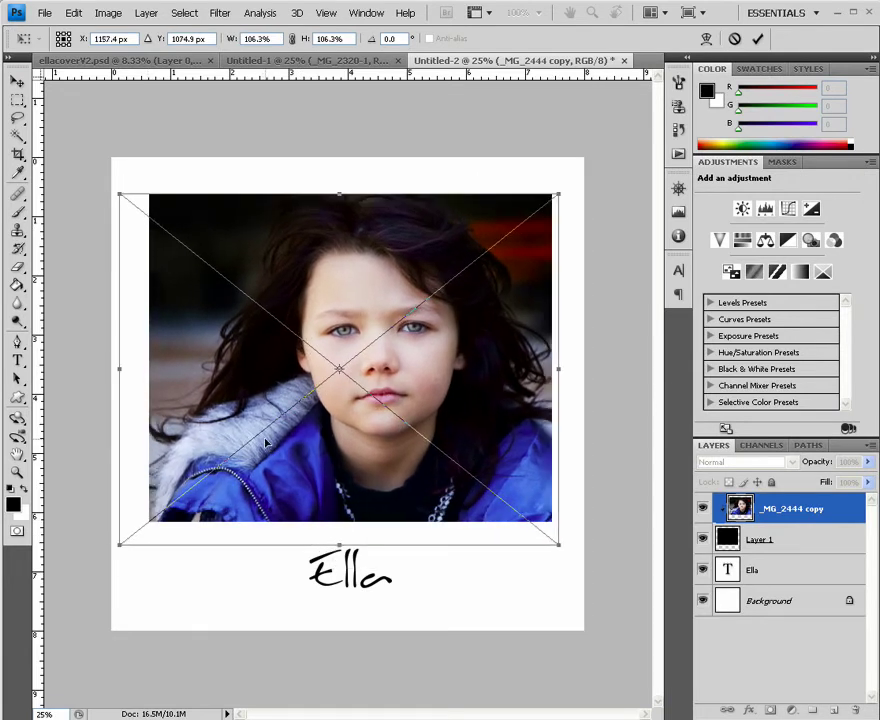
key(Return)
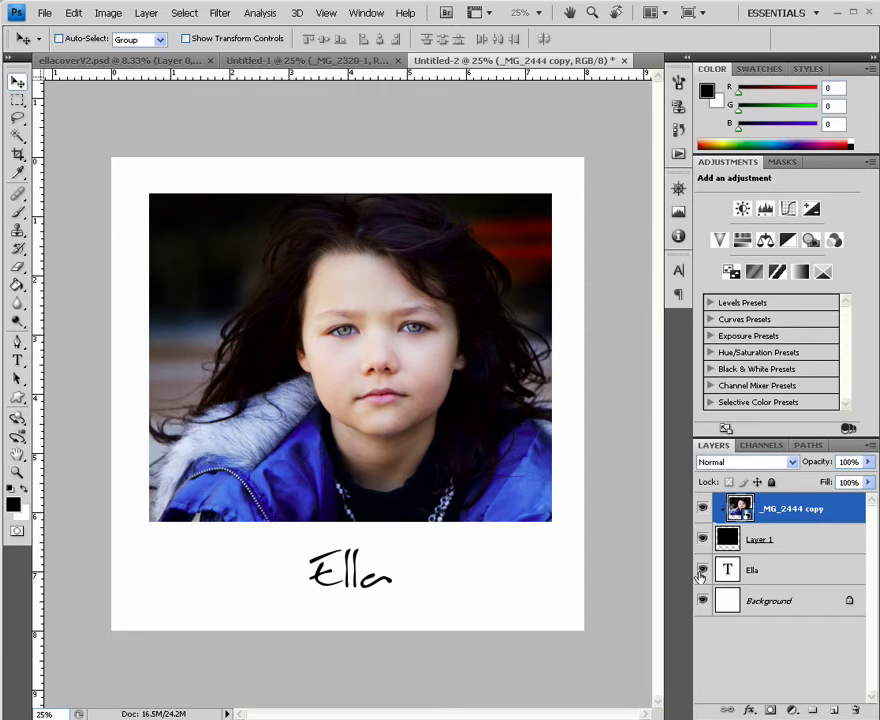
Step: Set the name text to centre alignment and move it back to the middle beneath the photo
click(726, 570)
double_click(726, 570)
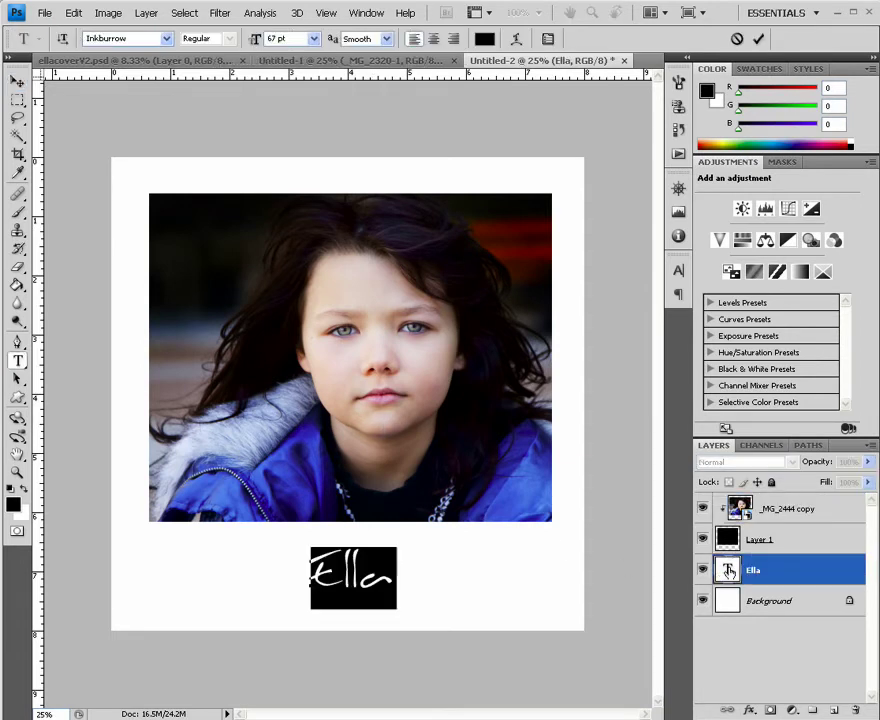
click(434, 38)
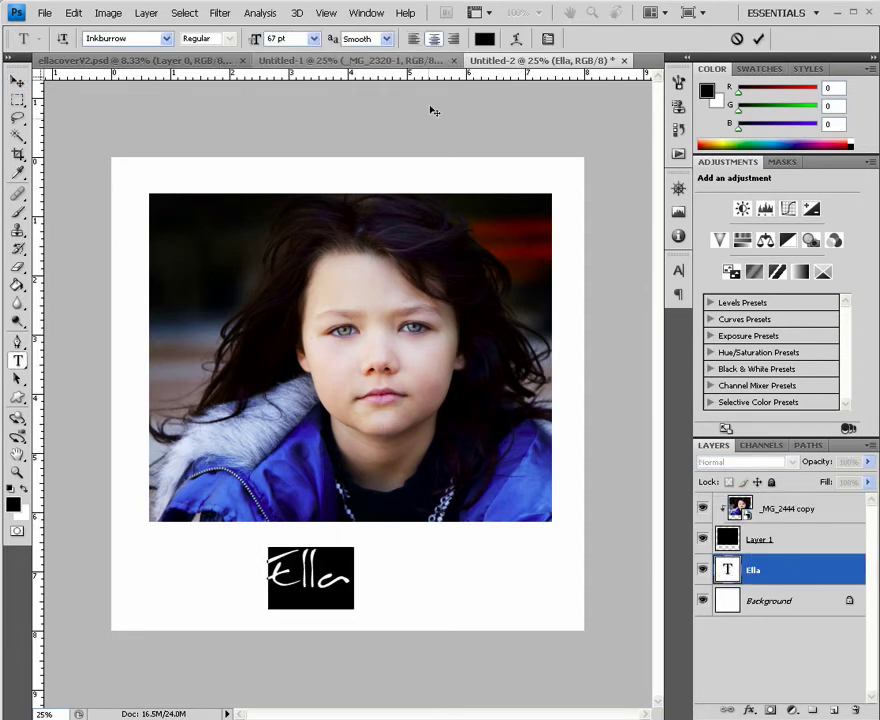
click(17, 80)
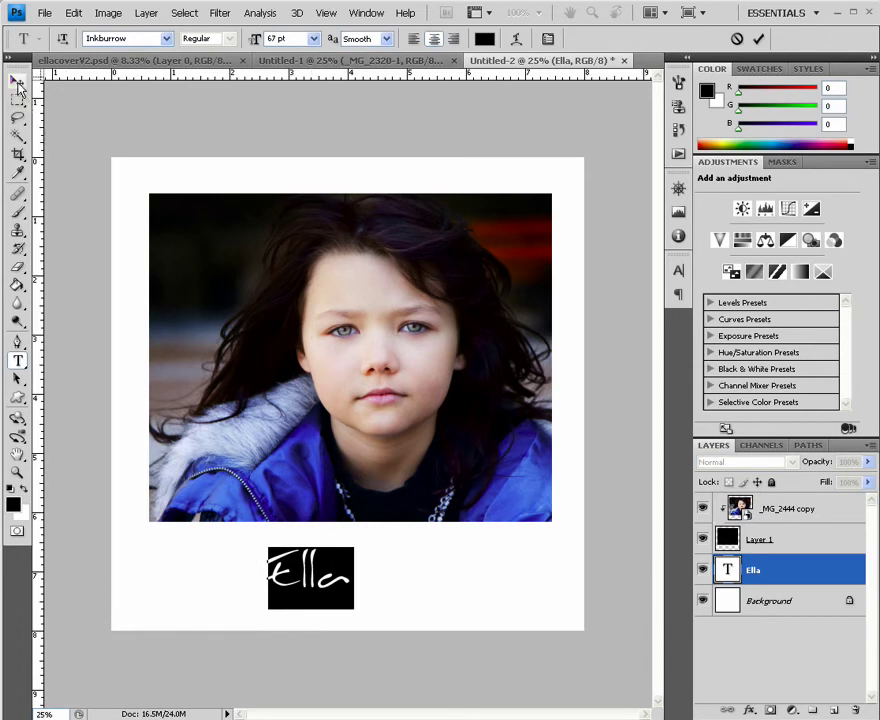
drag(316, 587, 372, 583)
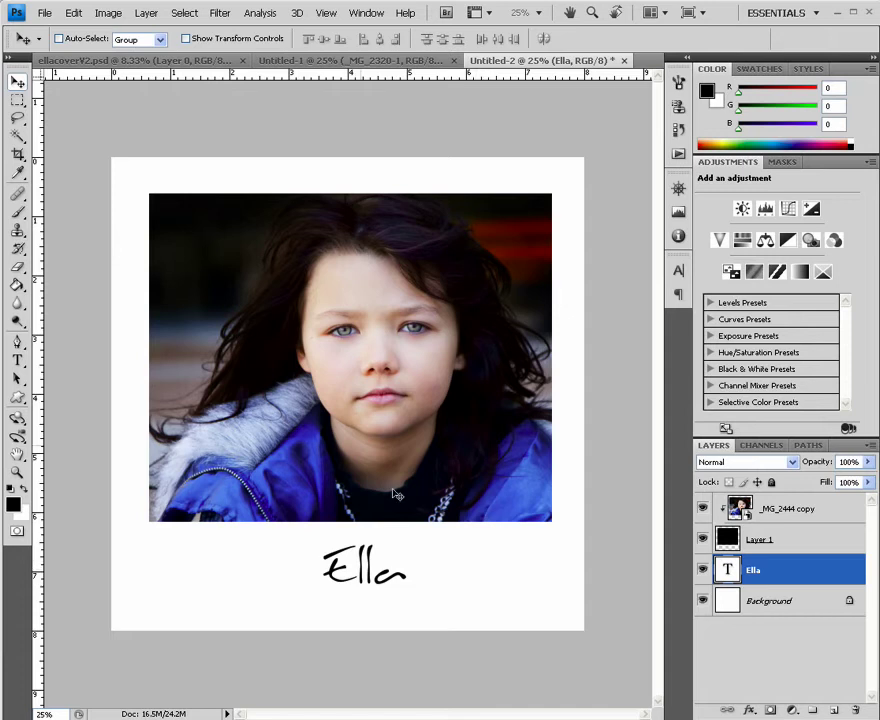
Step: Place _MG_2141-Edit-3.tif from the GalleryNew folder above the name text layer
click(45, 14)
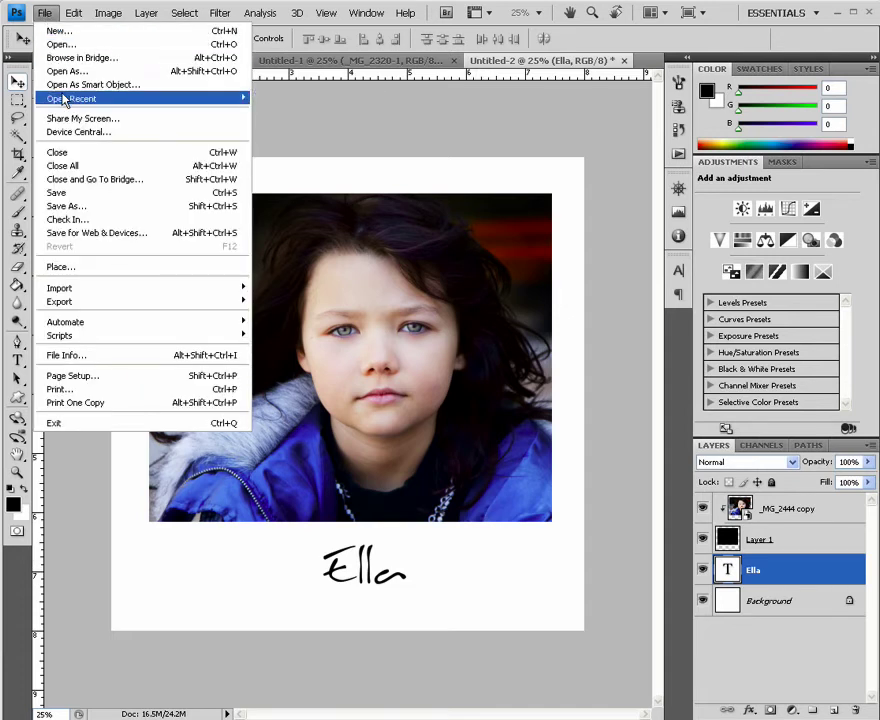
click(89, 270)
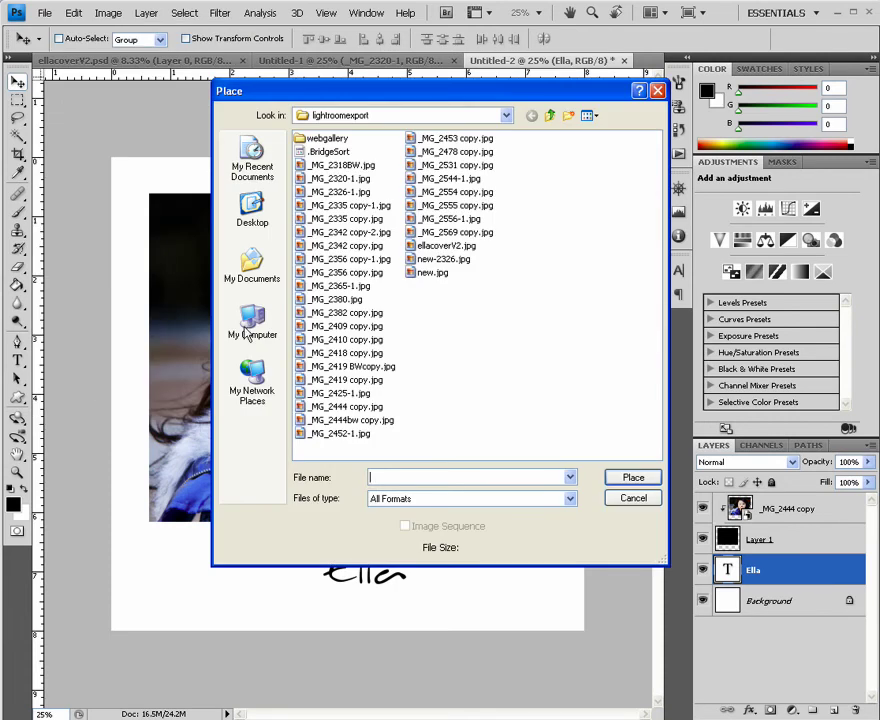
click(507, 118)
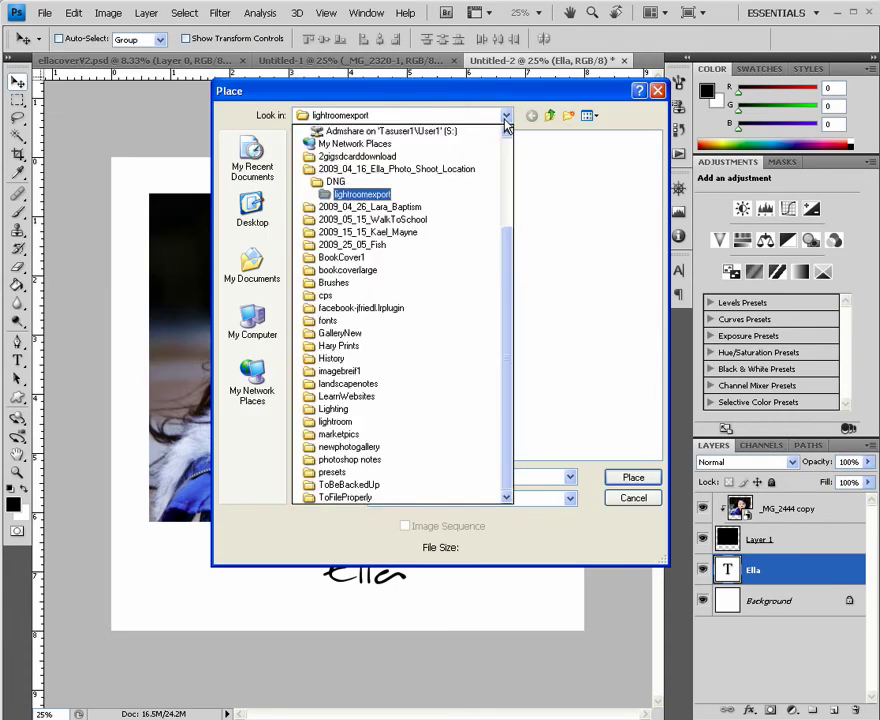
click(471, 336)
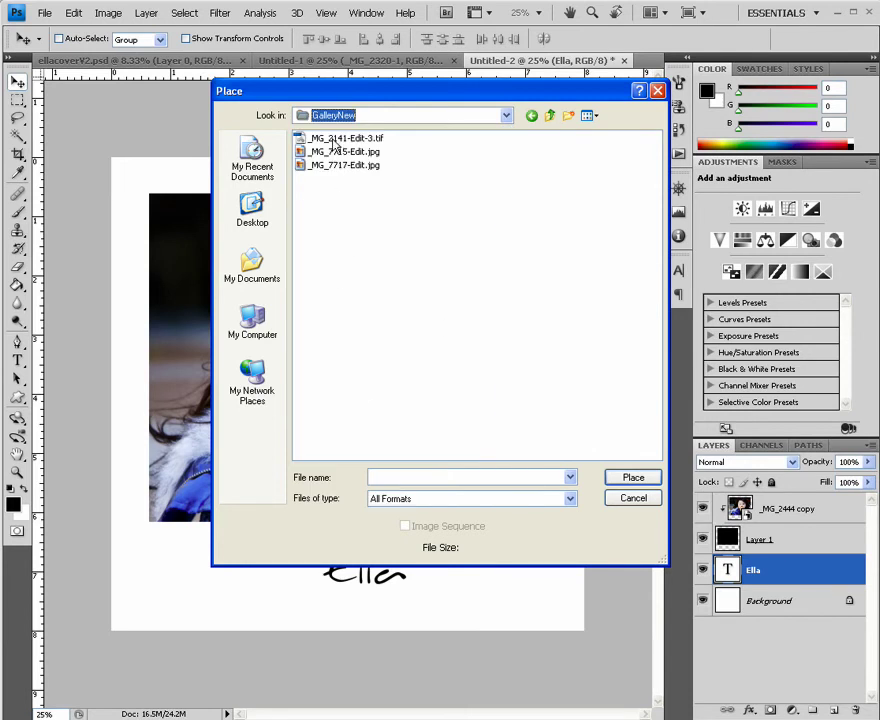
click(336, 139)
click(630, 478)
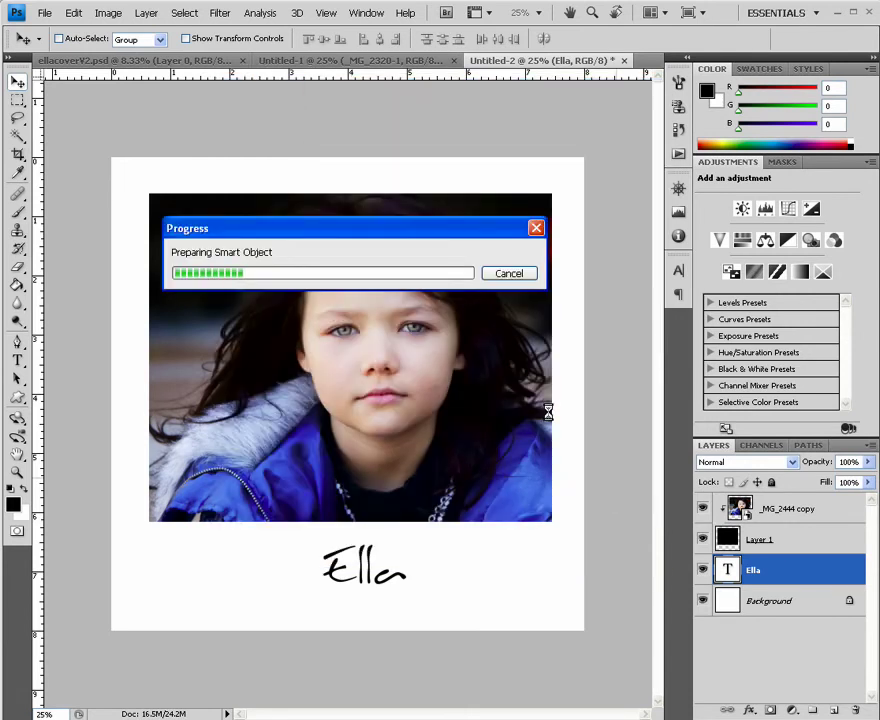
Step: Scale the placed beach photo proportionally to about 54.7% and position it to cover the whole black rectangle
drag(322, 538, 321, 485)
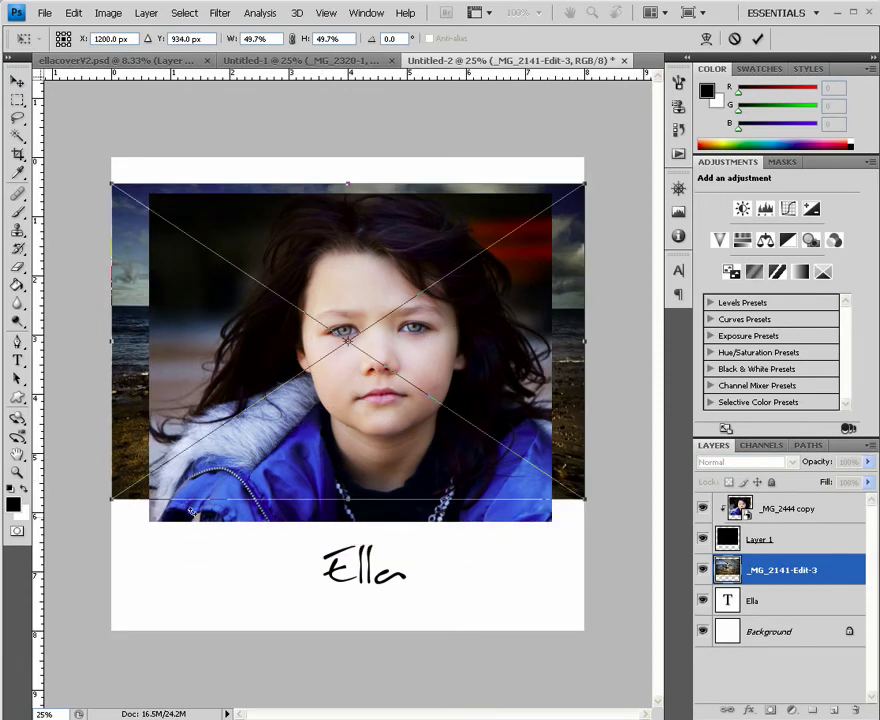
drag(107, 506, 65, 534)
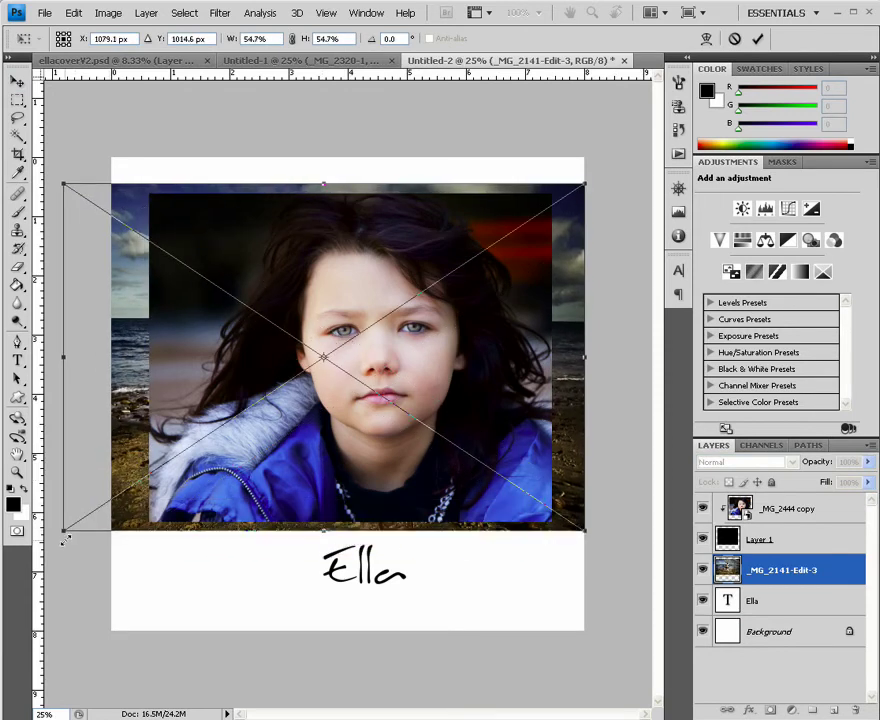
drag(94, 463, 124, 461)
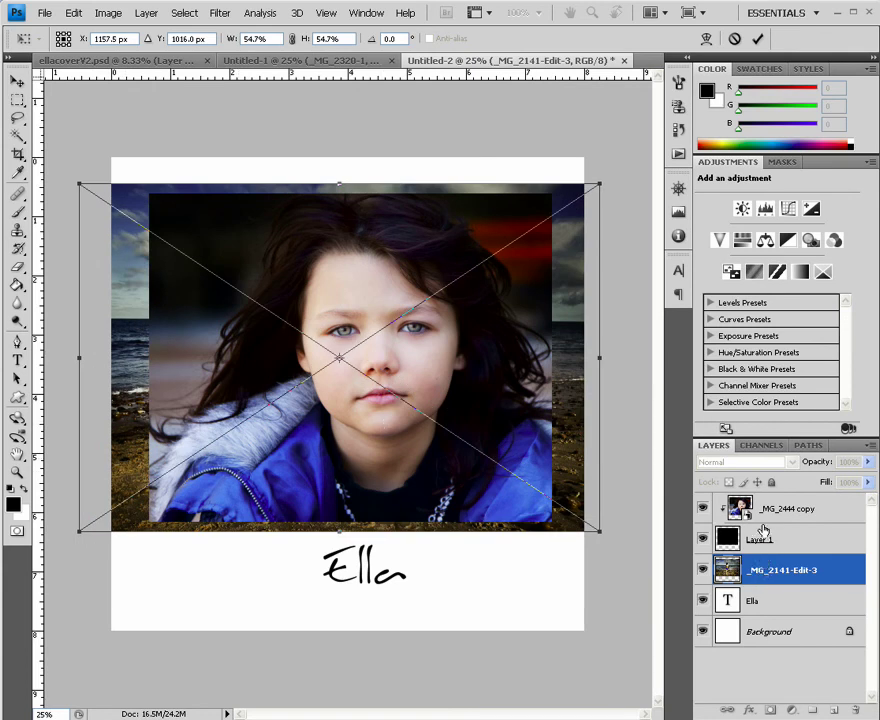
key(Return)
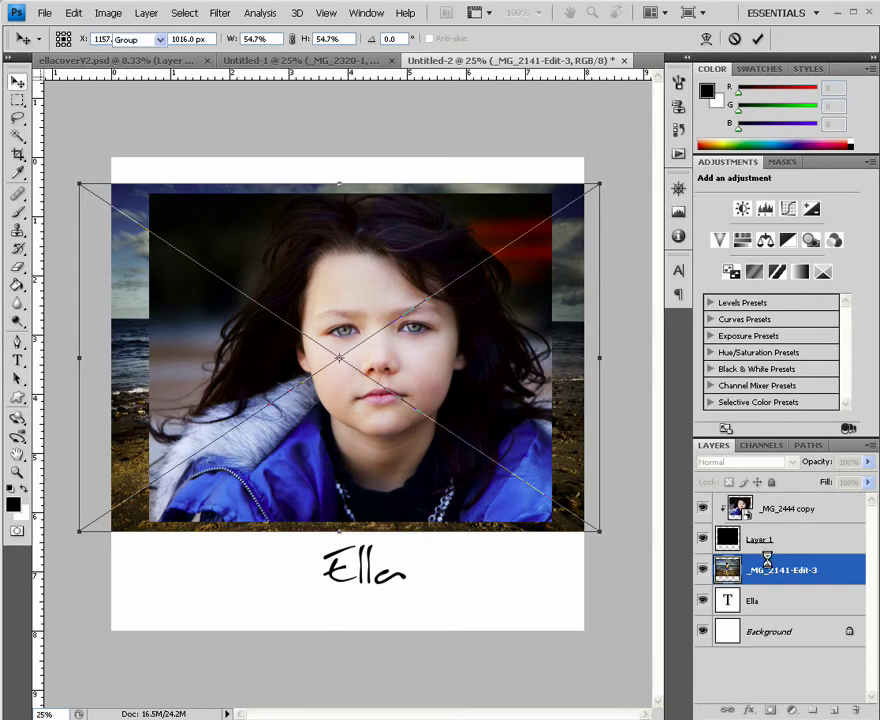
Step: Move the beach photo into the clipping group above Layer 1, hide _MG_2444 copy, and shift the beach photo to centre the child
drag(767, 562, 782, 526)
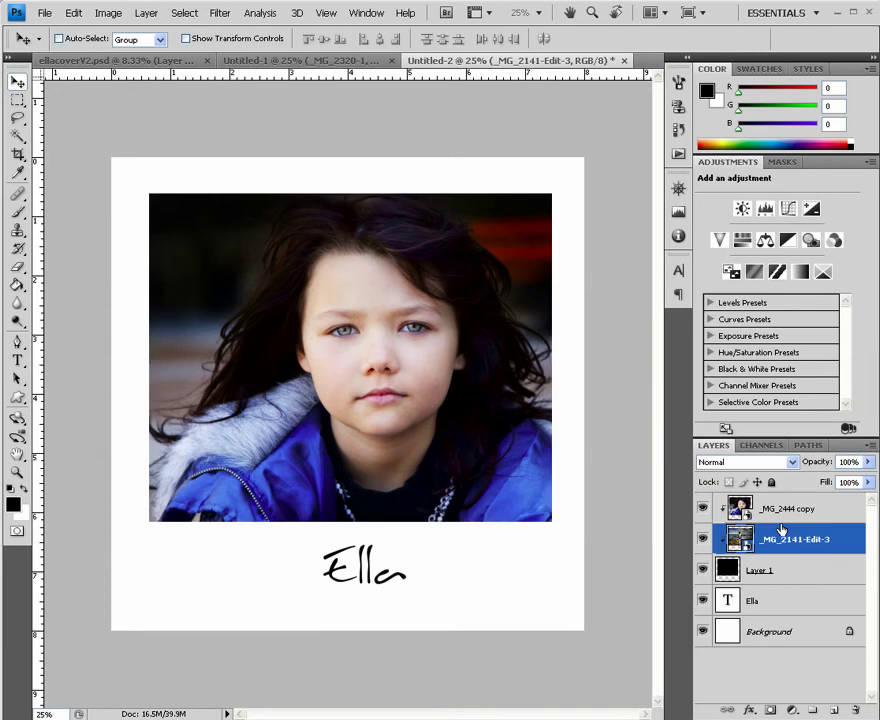
click(703, 511)
drag(338, 418, 358, 418)
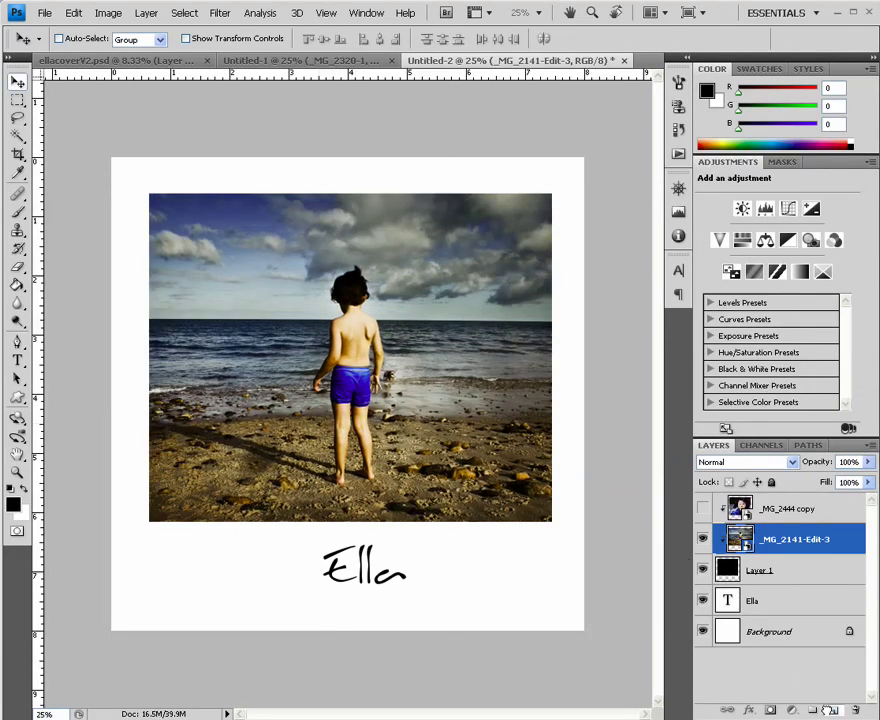
Step: Duplicate the name text layer, replace the copy's text with the second child's first name, and hide the original name layer
drag(752, 600, 833, 709)
double_click(727, 600)
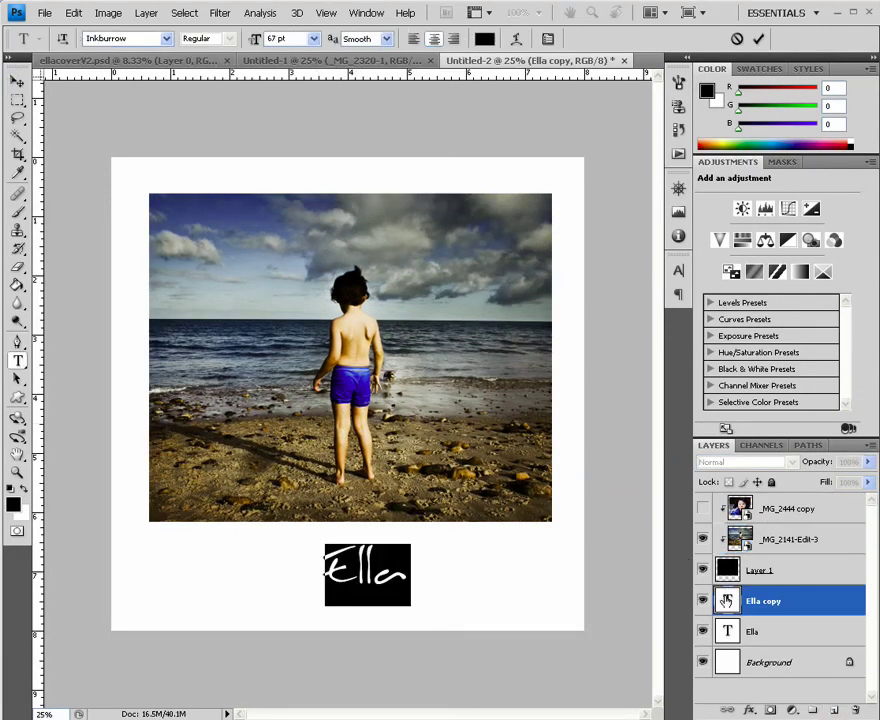
text(Kellan)
key(BackSpace)
key(BackSpace)
text(ander)
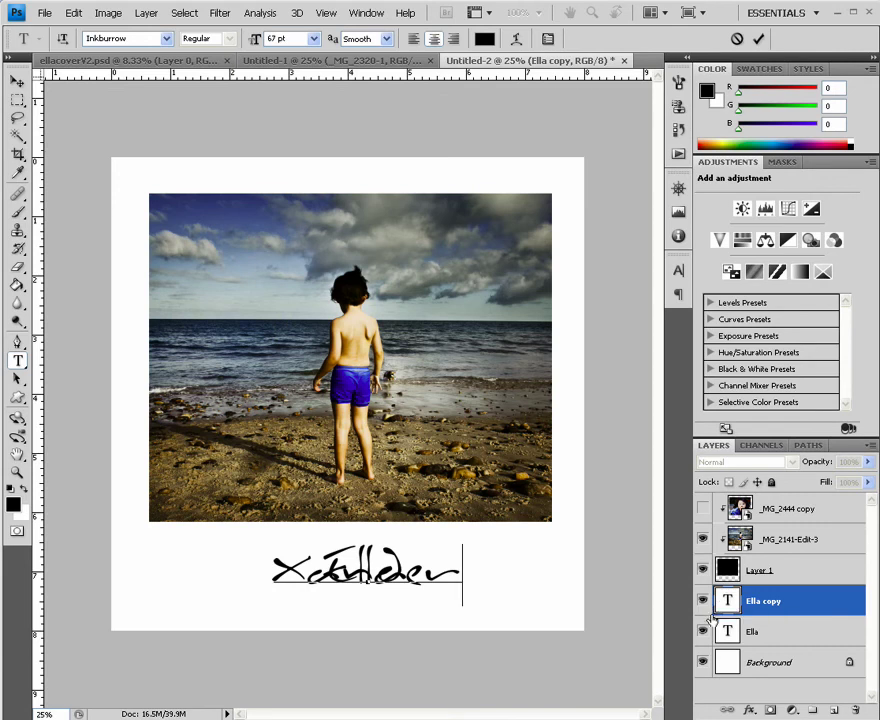
click(703, 631)
key(v)
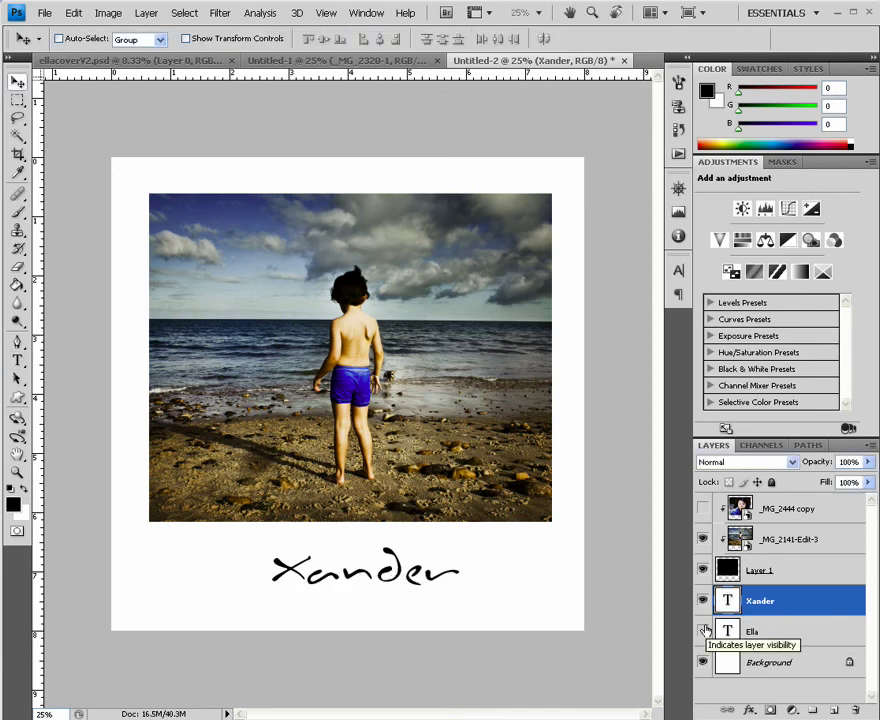